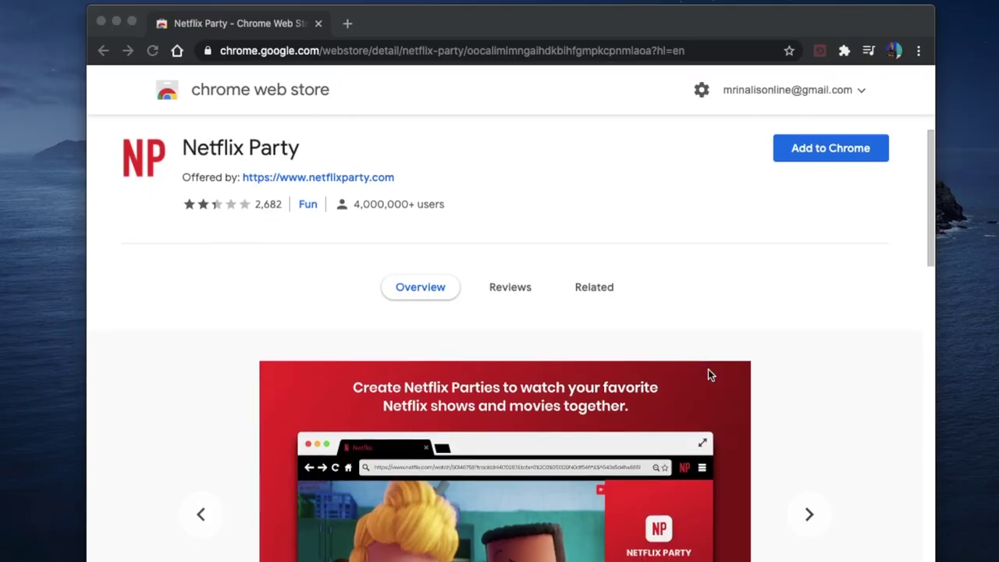
- Open the Netflix Party extension's user reviews, sort them by Recent, and read through the latest feedback
{"action": "scroll", "coordinate": [708, 374], "scroll_direction": "down", "scroll_amount": 1}
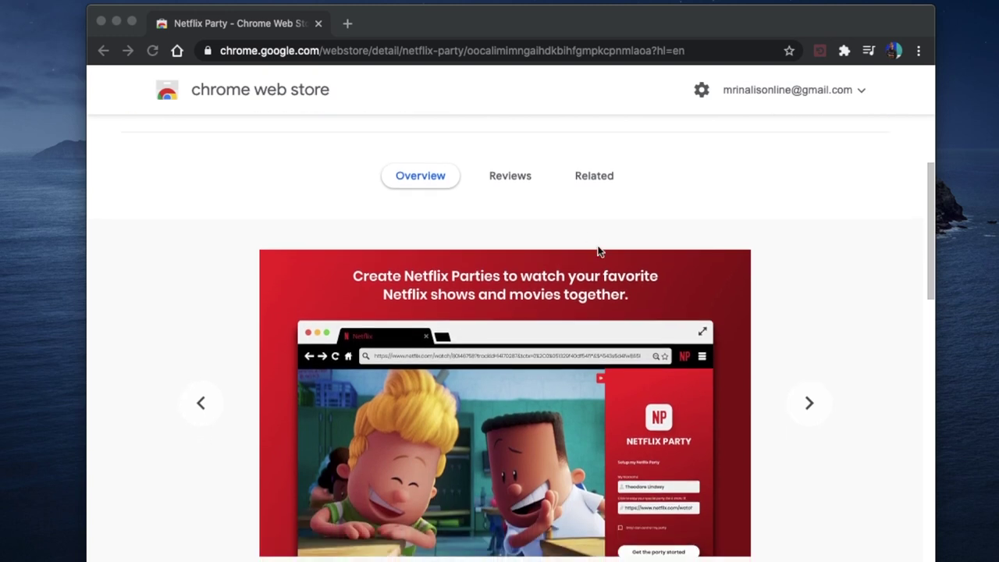
{"action": "left_click", "coordinate": [517, 181]}
{"action": "left_click", "coordinate": [516, 180]}
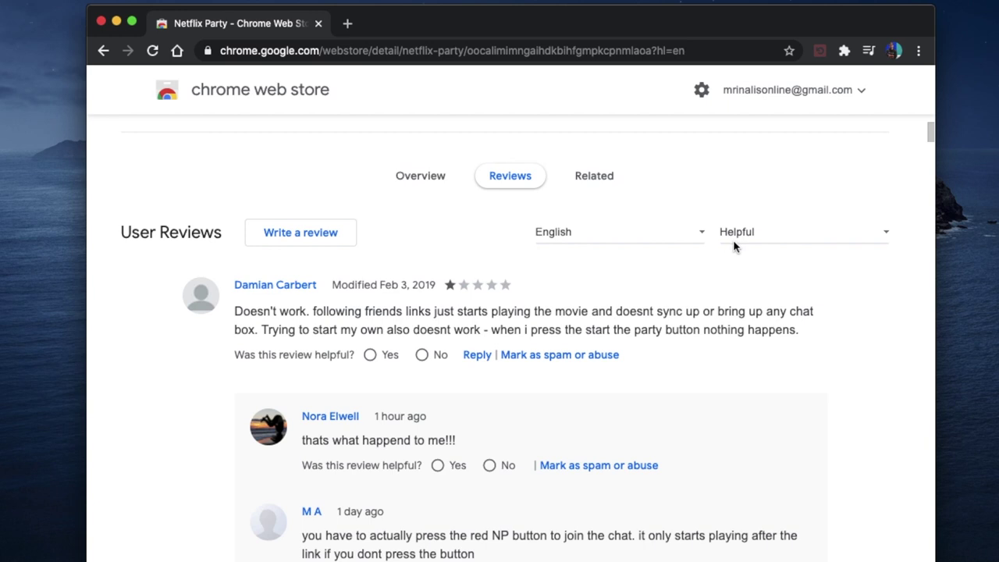
{"action": "left_click", "coordinate": [759, 235]}
{"action": "left_click", "coordinate": [763, 293]}
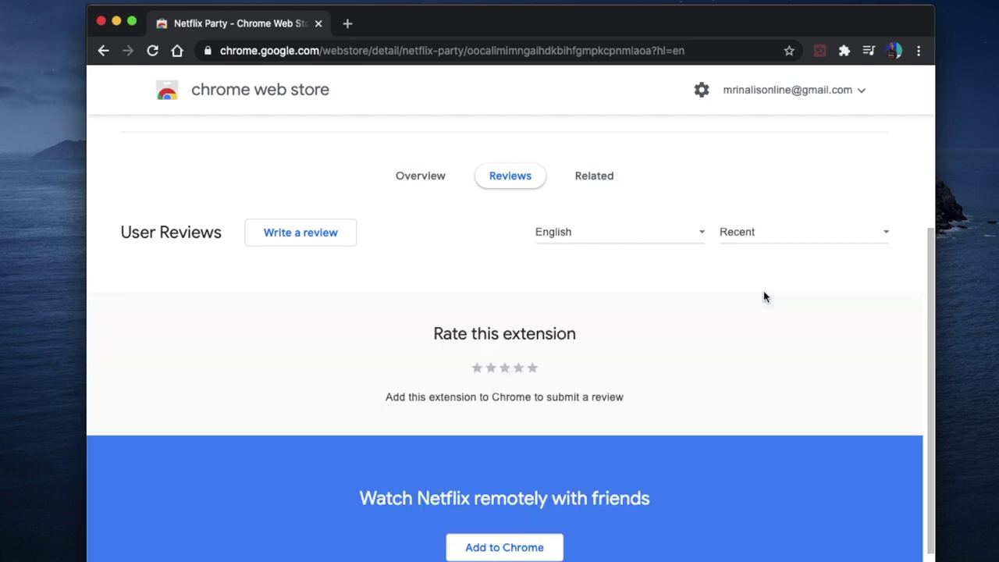
{"action": "scroll", "coordinate": [764, 296], "scroll_direction": "down", "scroll_amount": 5}
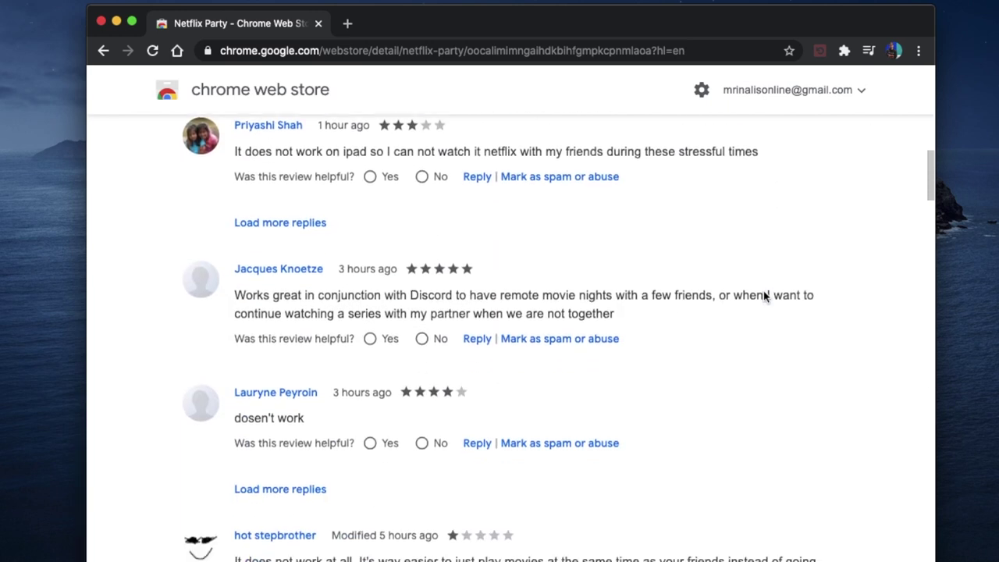
{"action": "scroll", "coordinate": [764, 296], "scroll_direction": "down", "scroll_amount": 14}
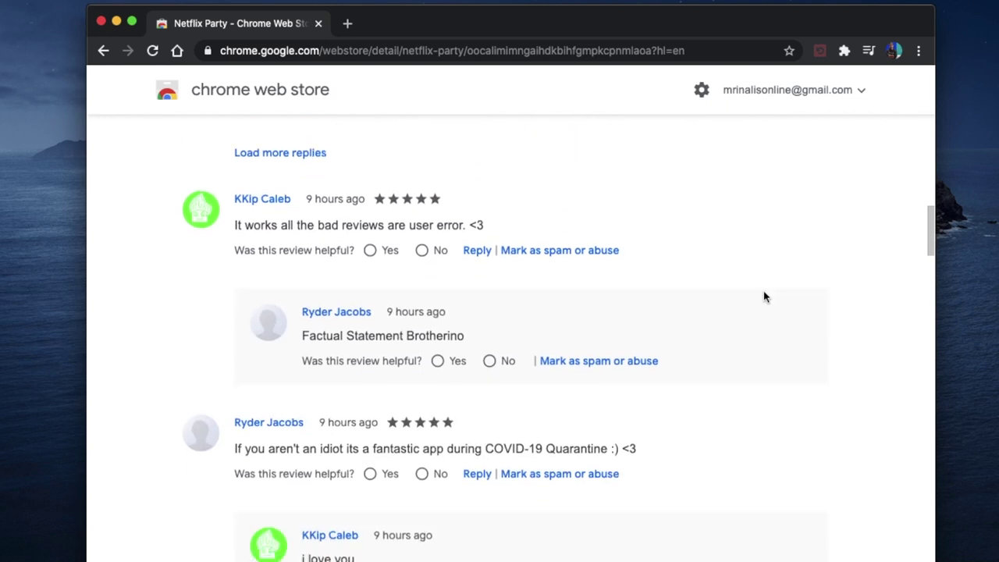
{"action": "scroll", "coordinate": [764, 295], "scroll_direction": "down", "scroll_amount": 10}
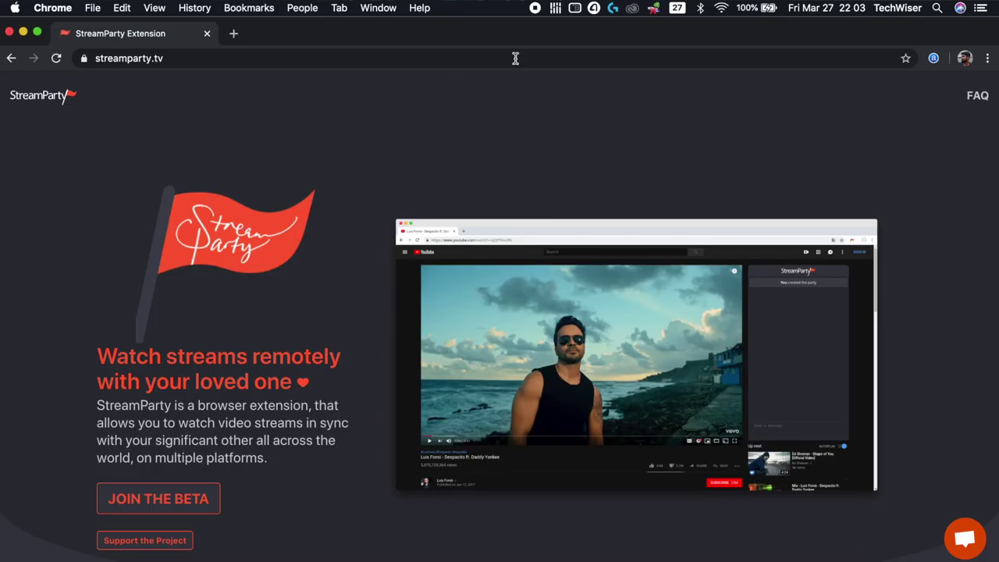
- Join the StreamParty beta from streamparty.tv and add the StreamParty Beta extension to Chrome
{"action": "left_click", "coordinate": [175, 484]}
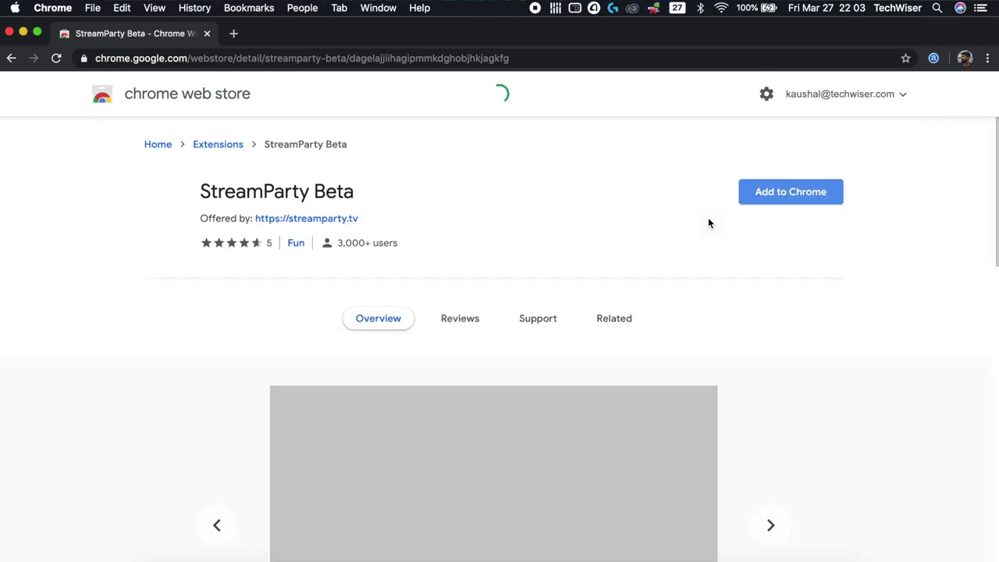
{"action": "left_click", "coordinate": [781, 195]}
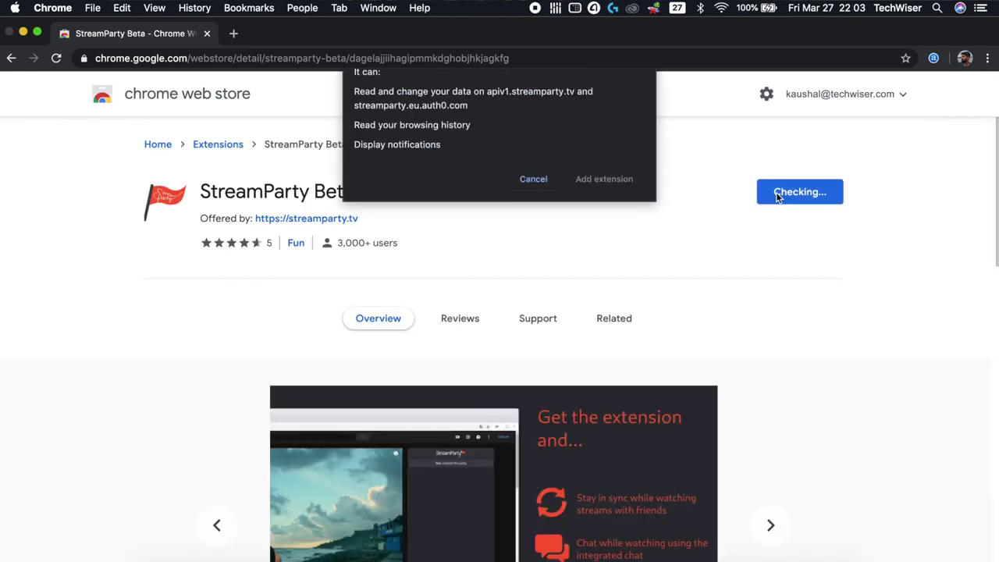
{"action": "left_click", "coordinate": [593, 234]}
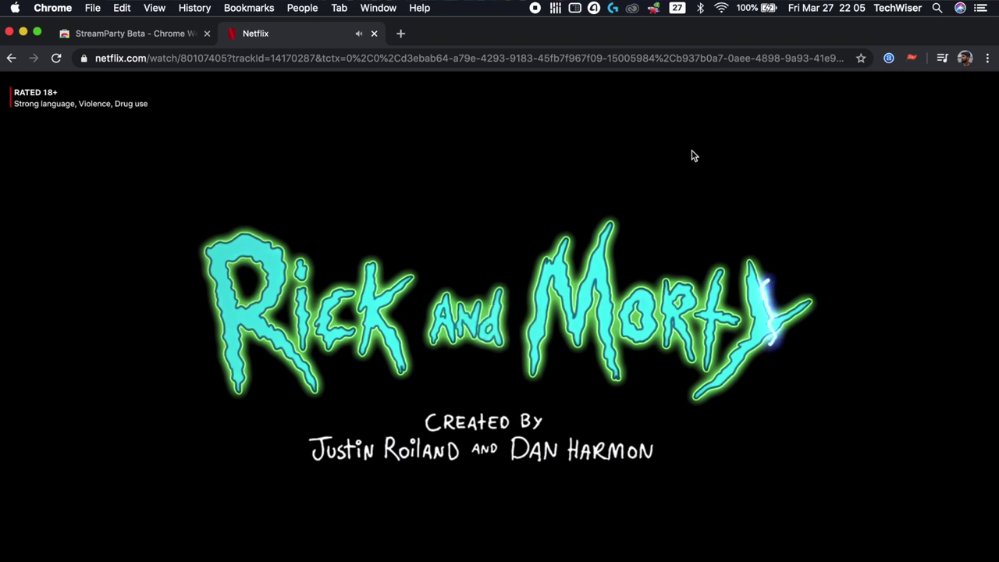
- Open the StreamParty extension's sign-up form from the Netflix page and submit the completed account registration
{"action": "left_click", "coordinate": [911, 60]}
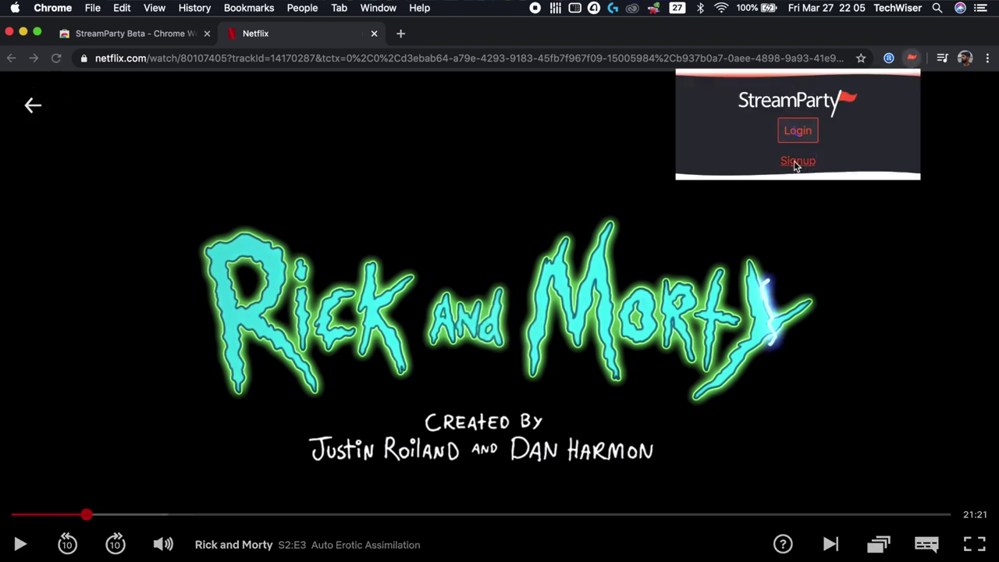
{"action": "left_click", "coordinate": [797, 161]}
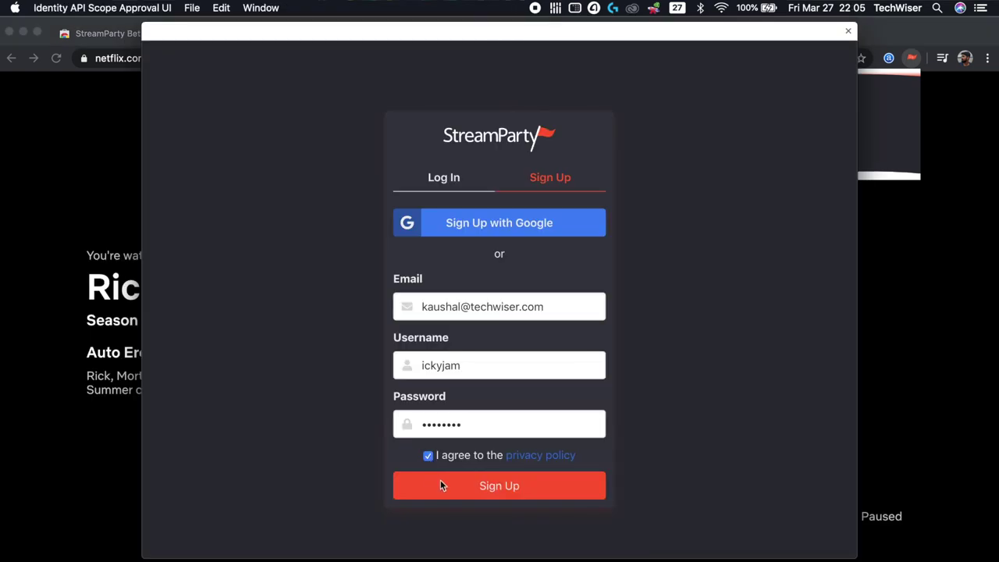
{"action": "left_click", "coordinate": [440, 485]}
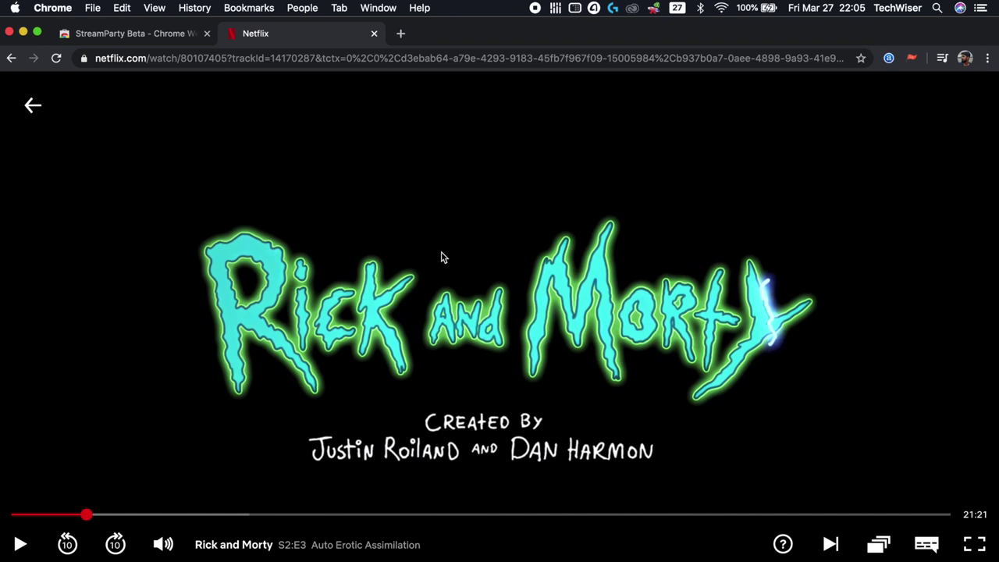
- Start a StreamParty for the open Rick and Morty episode and copy the party URL
{"action": "left_click", "coordinate": [908, 64]}
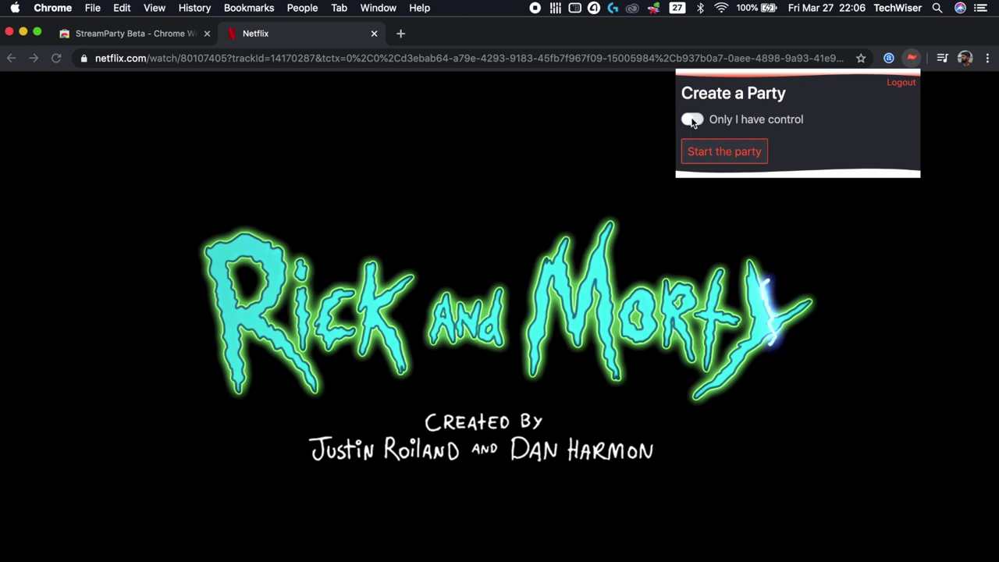
{"action": "left_click", "coordinate": [724, 153]}
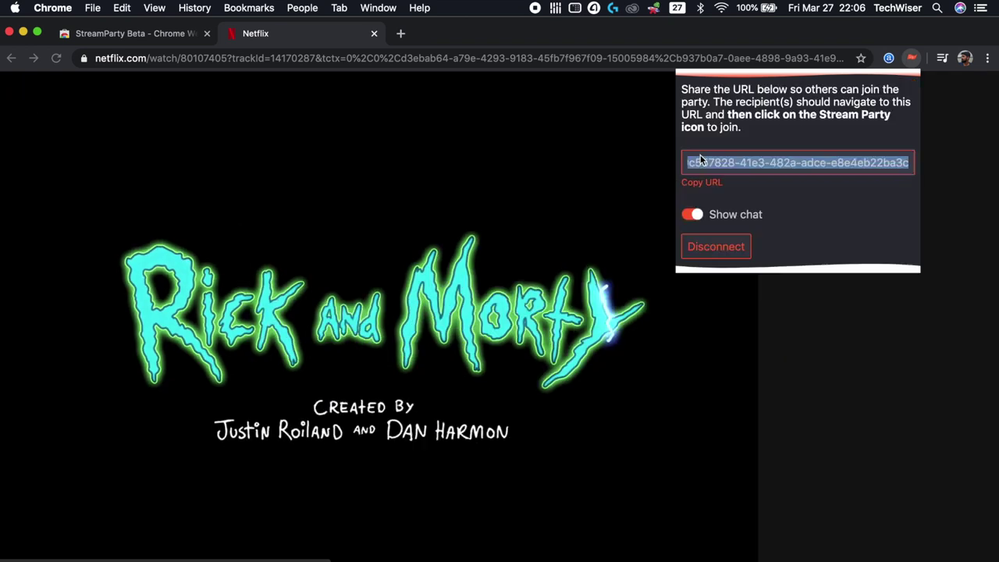
{"action": "key", "text": "super+c"}
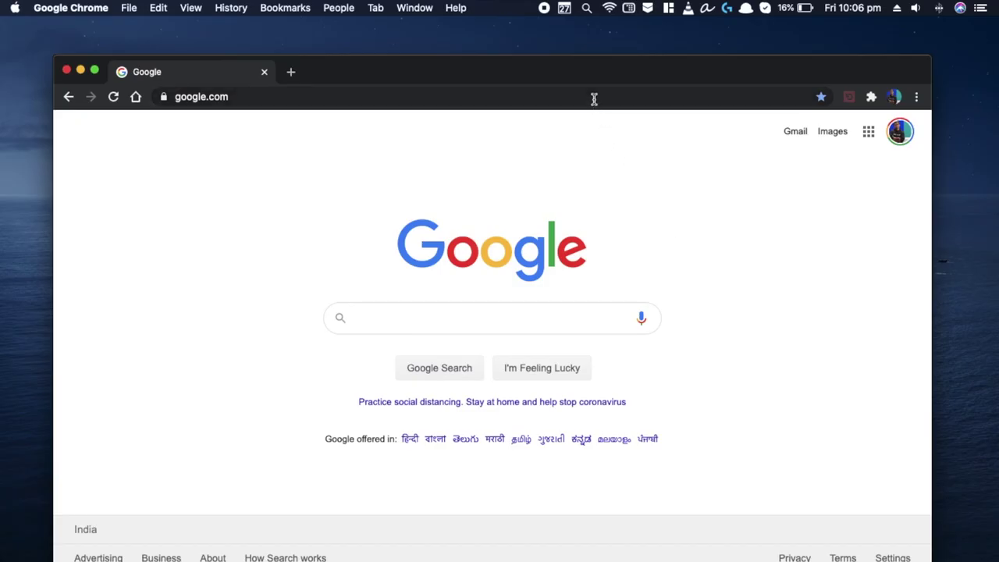
- Open the copied party URL in the second computer's browser
{"action": "left_click", "coordinate": [587, 91]}
{"action": "key", "text": "super+v"}
{"action": "key", "text": "Return"}
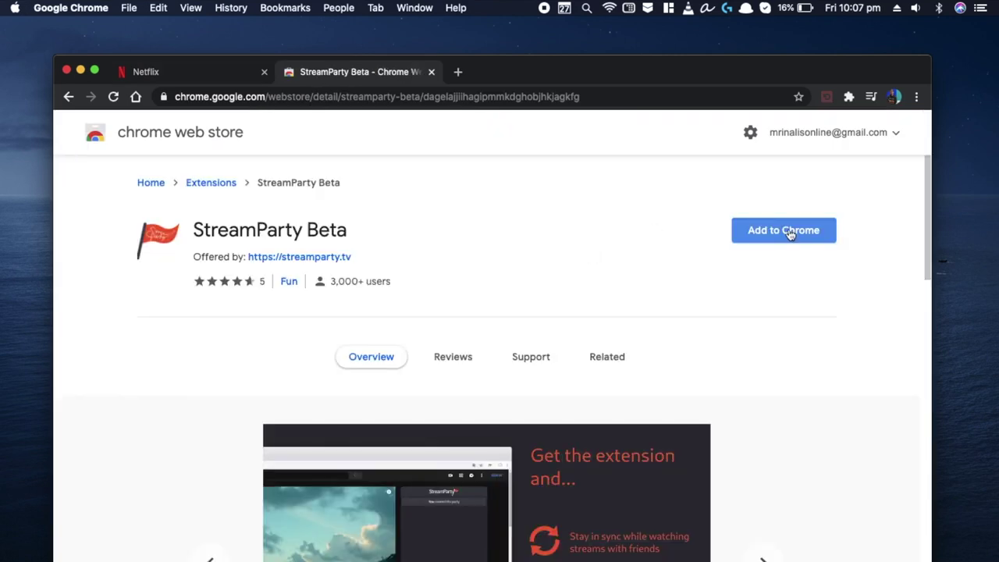
- Add the StreamParty Beta extension to this browser and agree to the privacy policy on its sign-up form
{"action": "left_click", "coordinate": [790, 233]}
{"action": "left_click", "coordinate": [601, 268]}
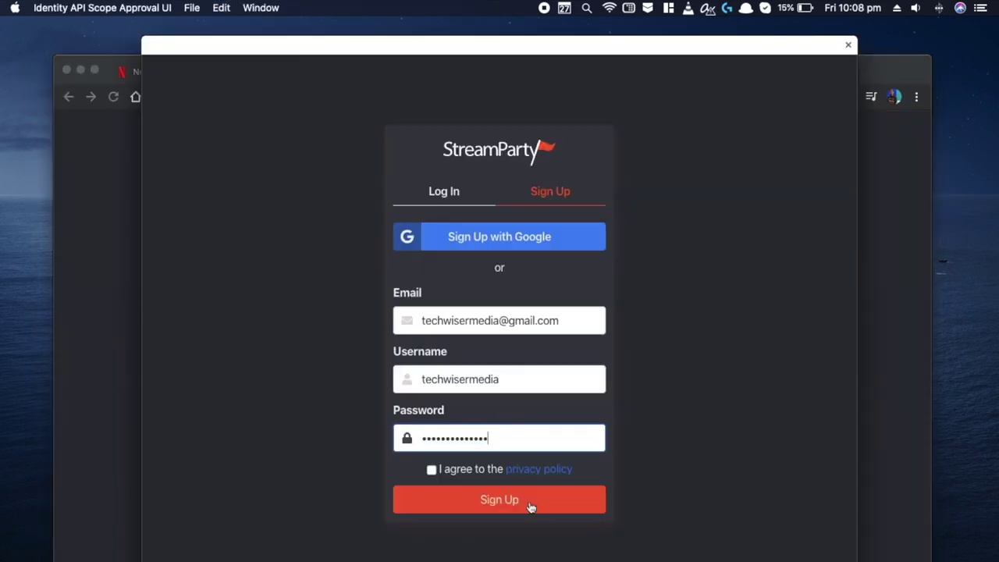
{"action": "left_click", "coordinate": [531, 506]}
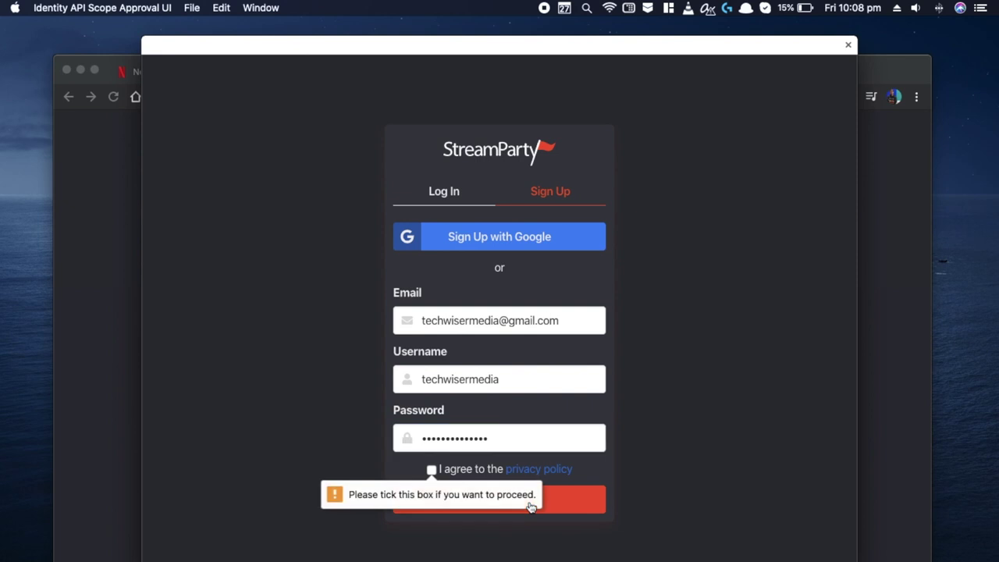
{"action": "left_click", "coordinate": [433, 471]}
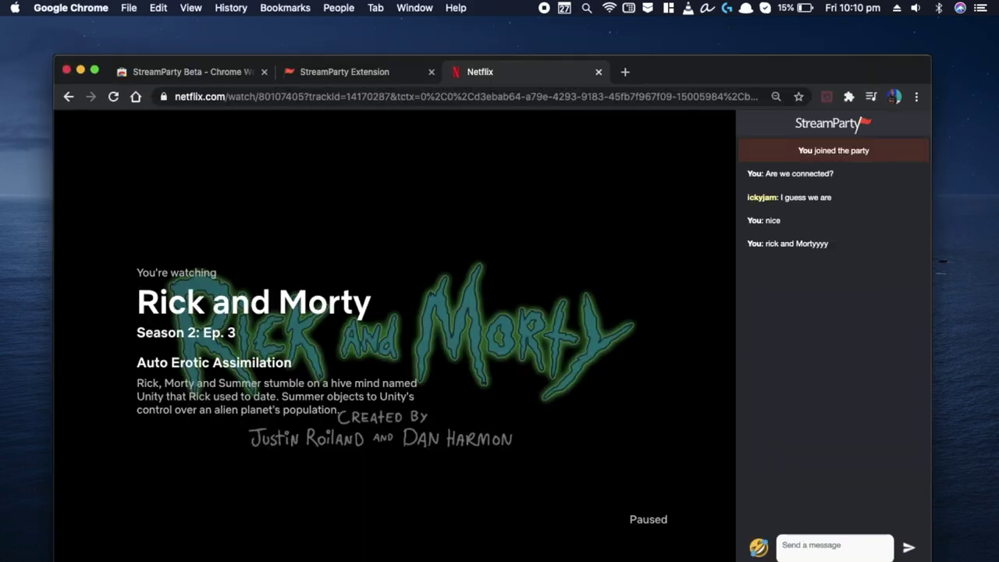
- Resume the shared Rick and Morty episode and jump ahead to 10:54
{"action": "mouse_move", "coordinate": [557, 475]}
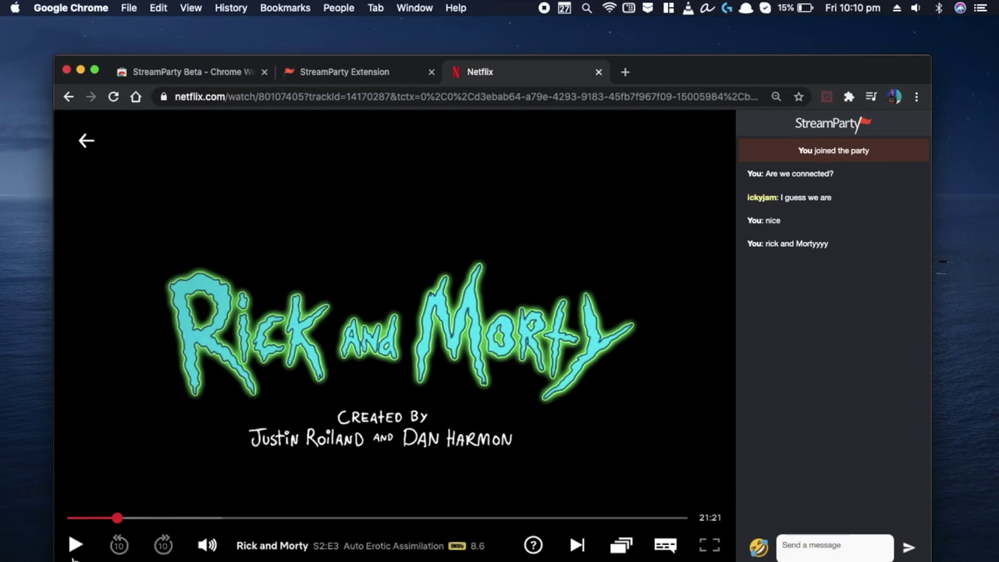
{"action": "left_click", "coordinate": [75, 546]}
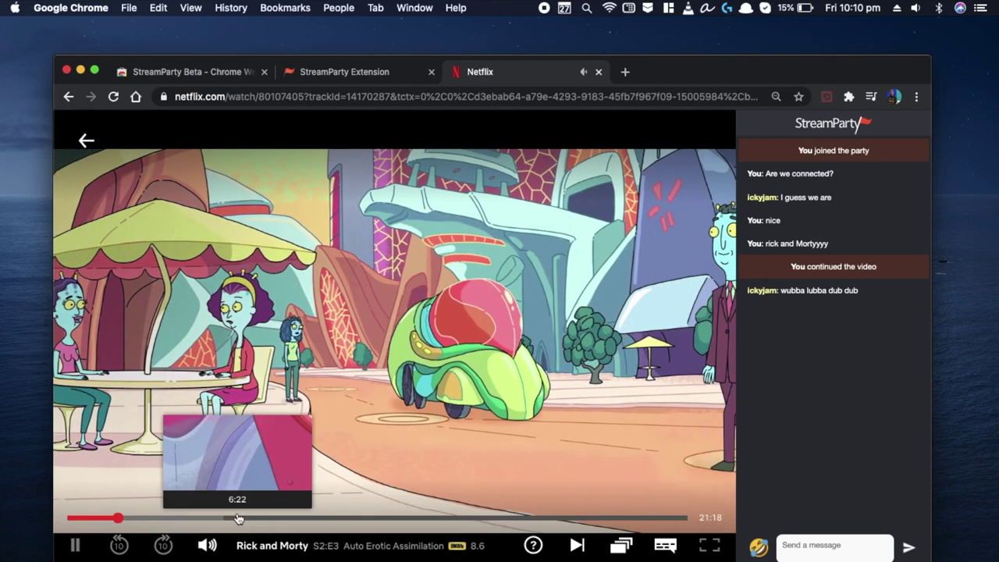
{"action": "left_click_drag", "start_coordinate": [238, 519], "coordinate": [360, 518]}
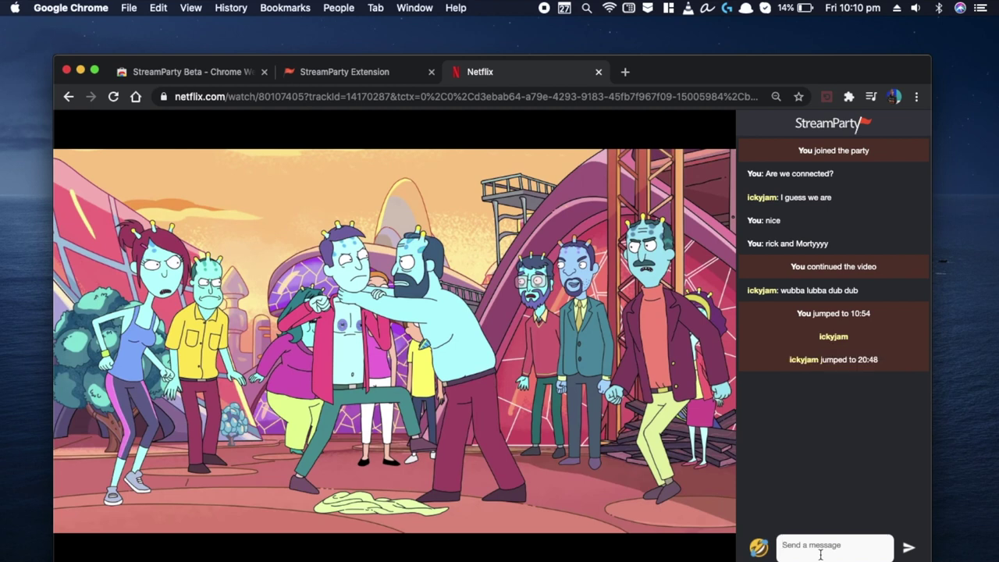
- Send the message "Works perfectly" in the StreamParty chat
{"action": "type", "text": "Works"}
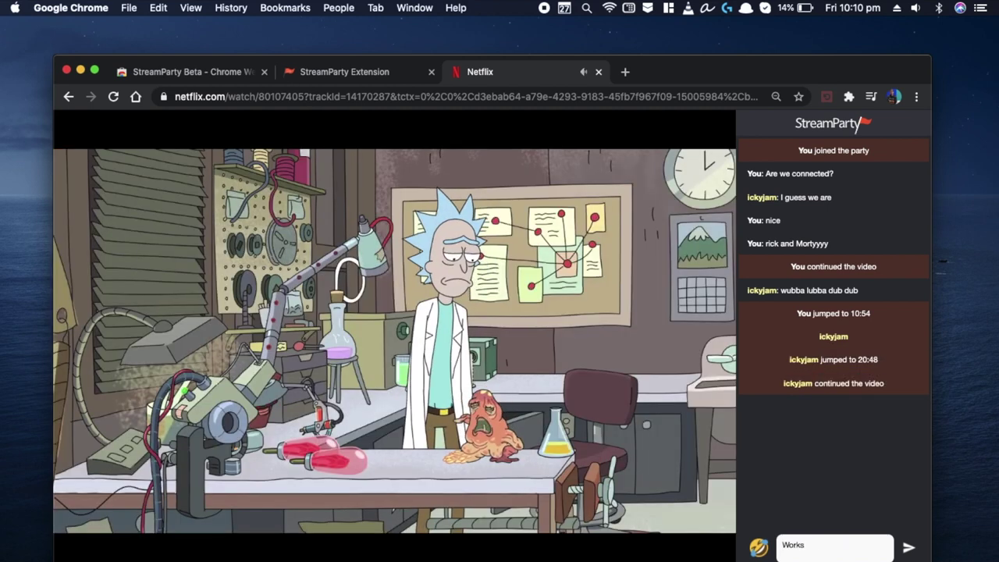
{"action": "type", "text": " perfectly"}
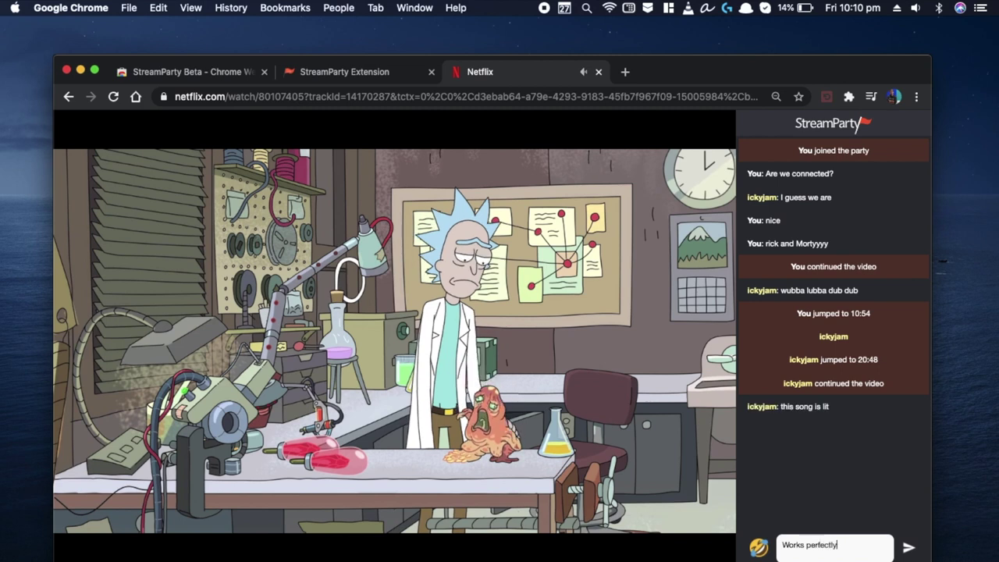
{"action": "key", "text": "Return"}
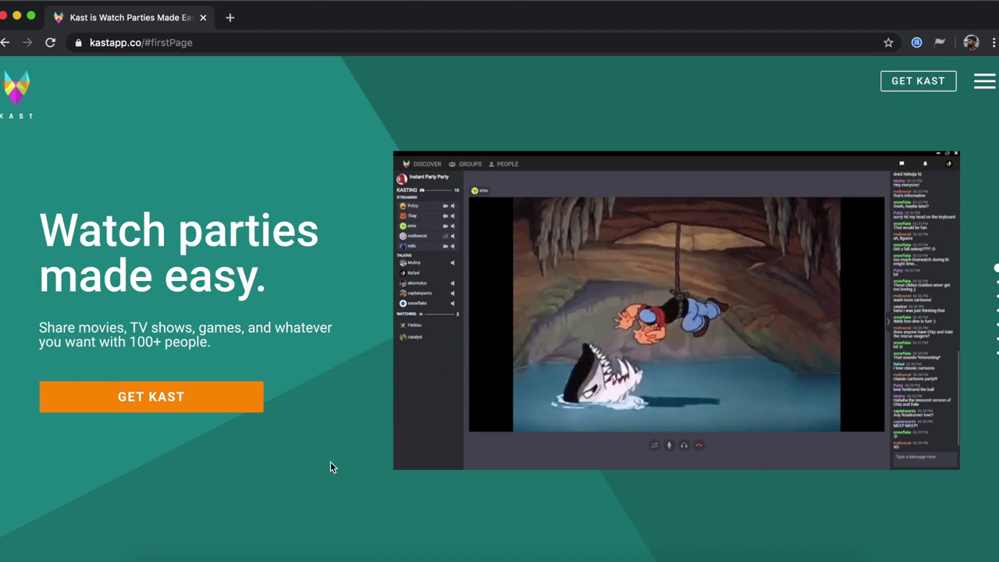
- Go through the Kast home page's feature sections and open the Kast download page
{"action": "scroll", "coordinate": [330, 461], "scroll_direction": "down", "scroll_amount": 2}
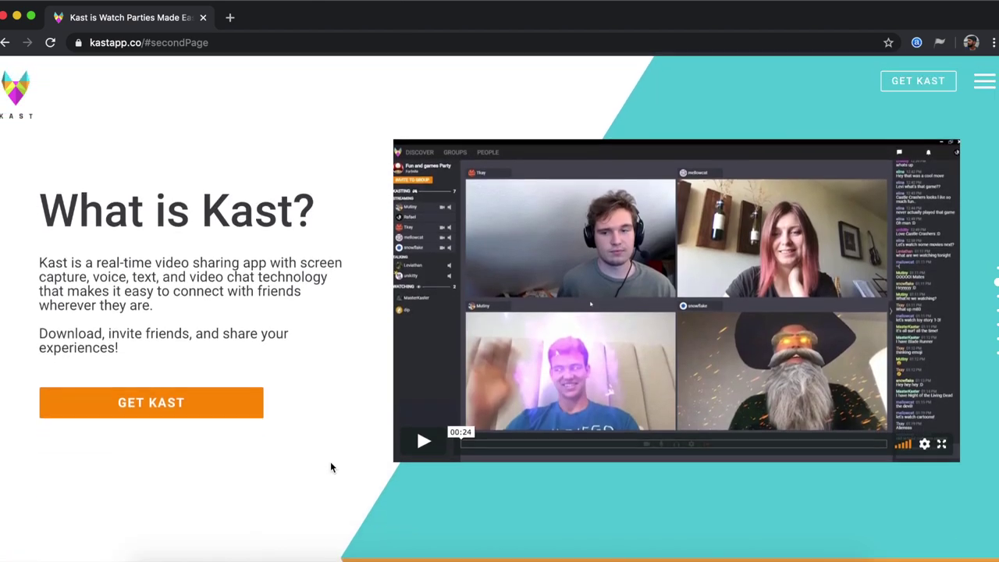
{"action": "scroll", "coordinate": [330, 462], "scroll_direction": "down", "scroll_amount": 2}
{"action": "scroll", "coordinate": [331, 467], "scroll_direction": "down", "scroll_amount": 2}
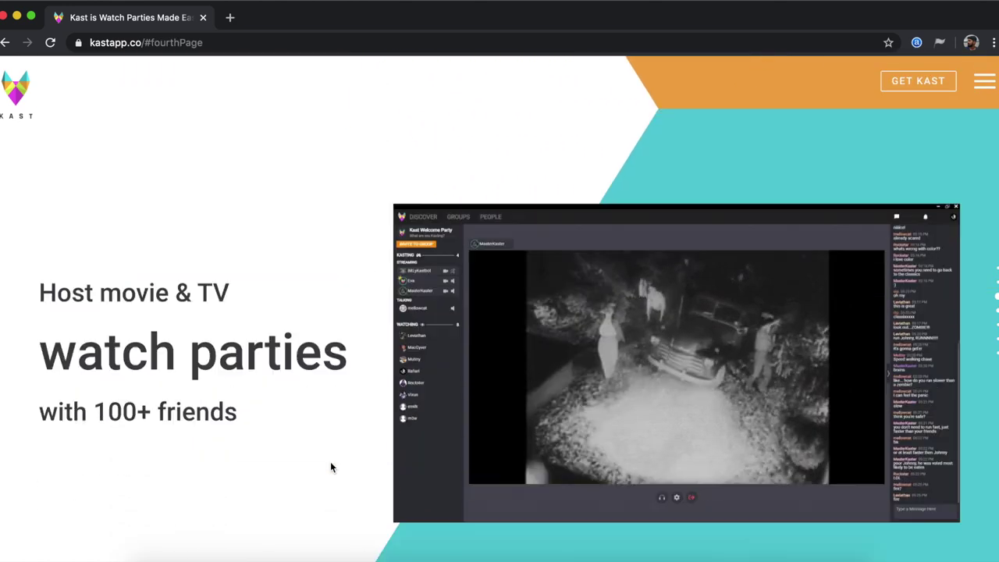
{"action": "scroll", "coordinate": [330, 467], "scroll_direction": "down", "scroll_amount": 2}
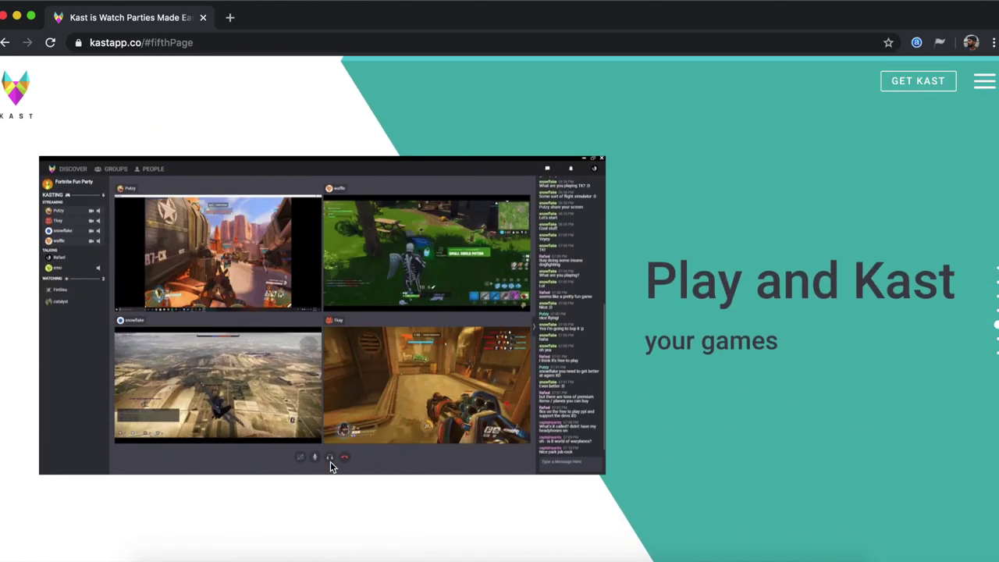
{"action": "scroll", "coordinate": [330, 467], "scroll_direction": "down", "scroll_amount": 2}
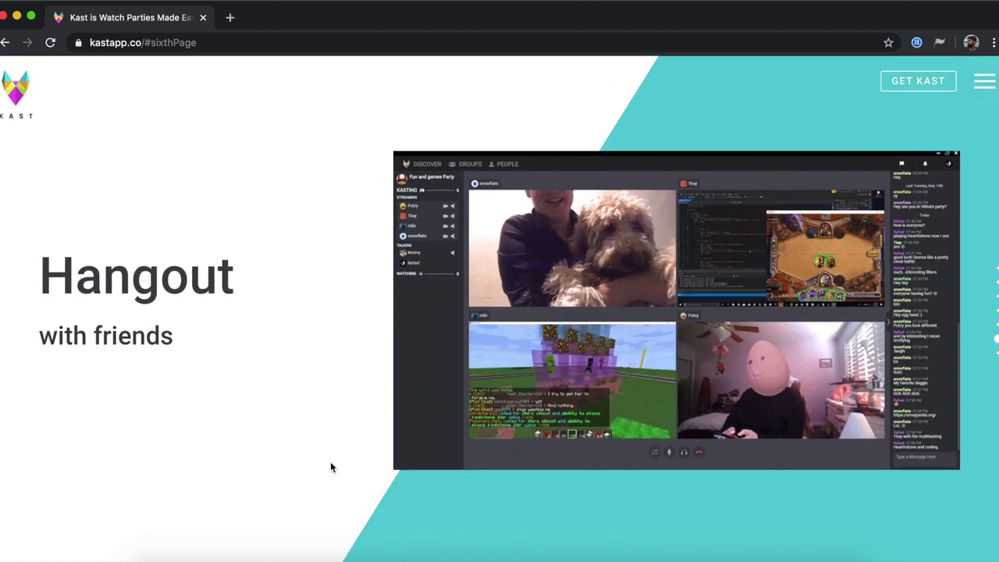
{"action": "scroll", "coordinate": [330, 467], "scroll_direction": "down", "scroll_amount": 2}
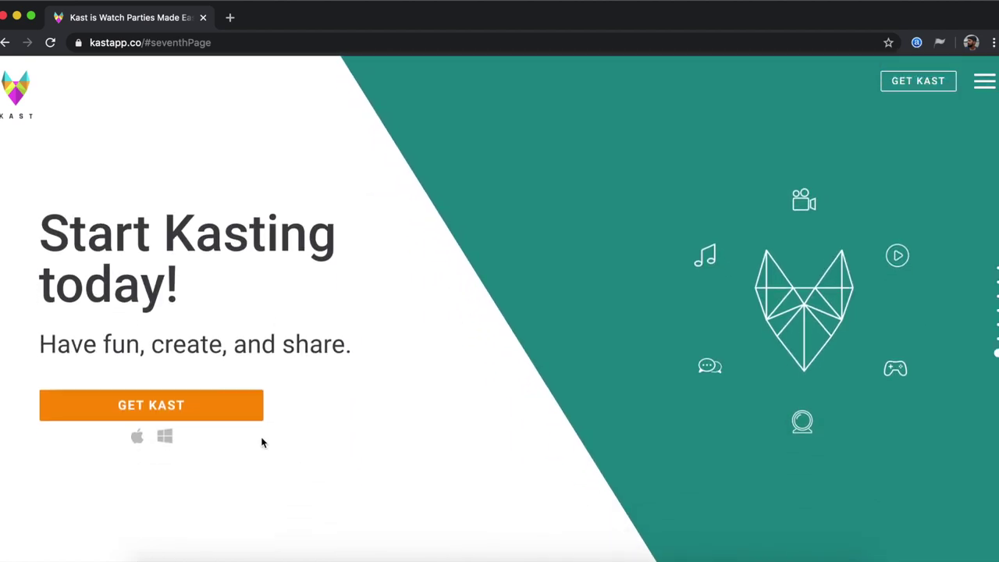
{"action": "left_click", "coordinate": [211, 402]}
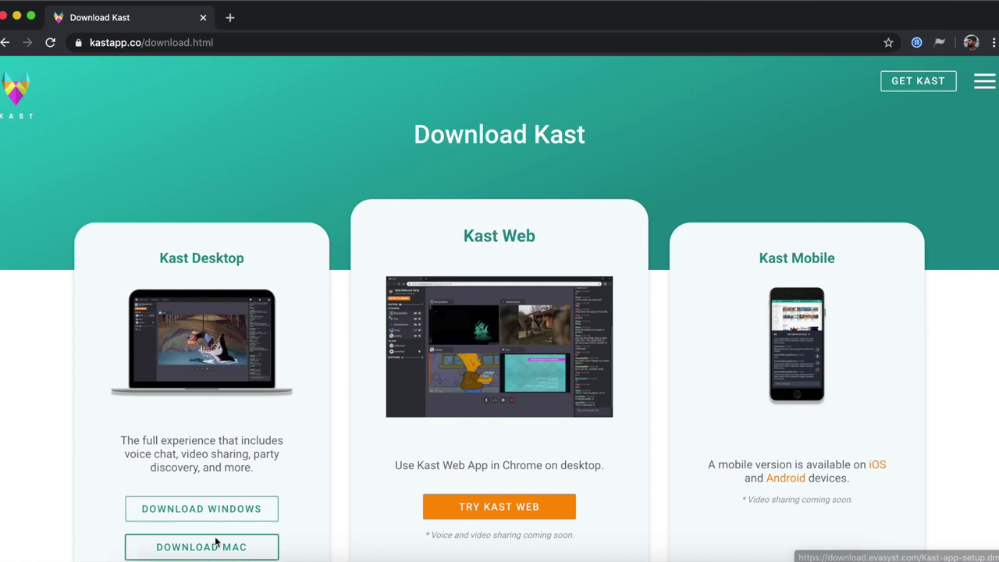
- Save the Kast Mac installer to the Desktop as Kast-app-setup and copy Kast into the Applications folder
{"action": "scroll", "coordinate": [216, 539], "scroll_direction": "down", "scroll_amount": 3}
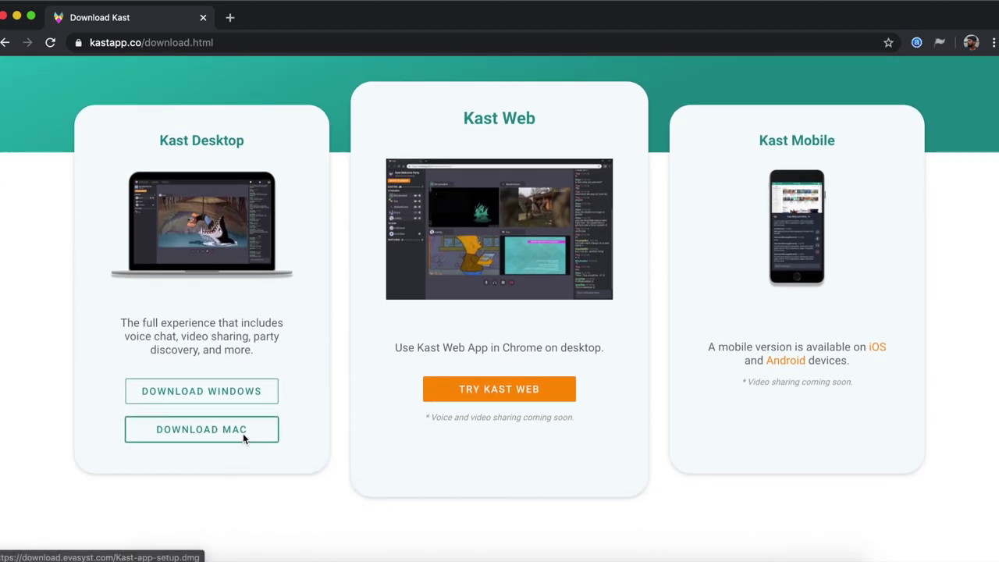
{"action": "left_click", "coordinate": [242, 434]}
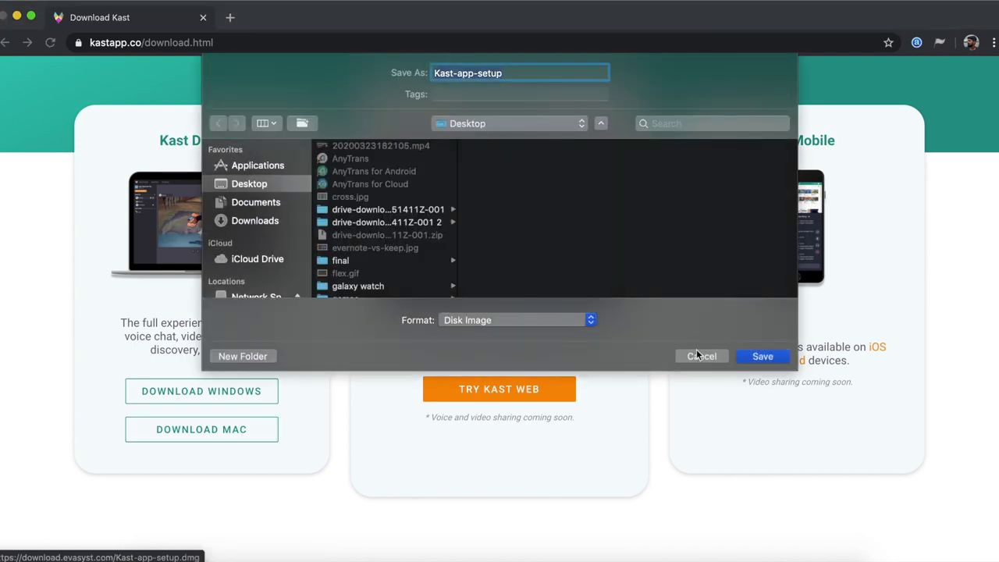
{"action": "left_click", "coordinate": [763, 359]}
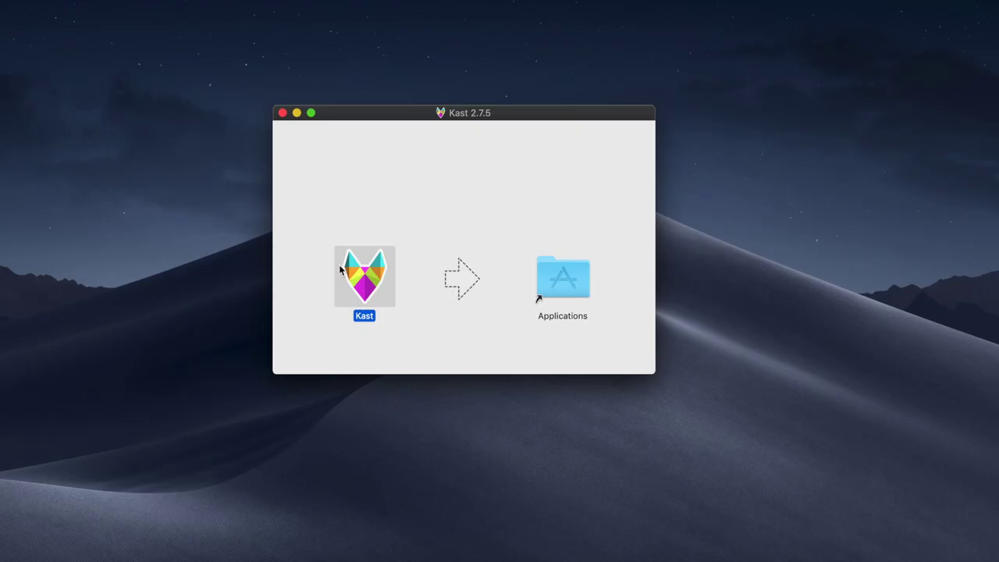
{"action": "left_click_drag", "start_coordinate": [341, 268], "coordinate": [530, 283]}
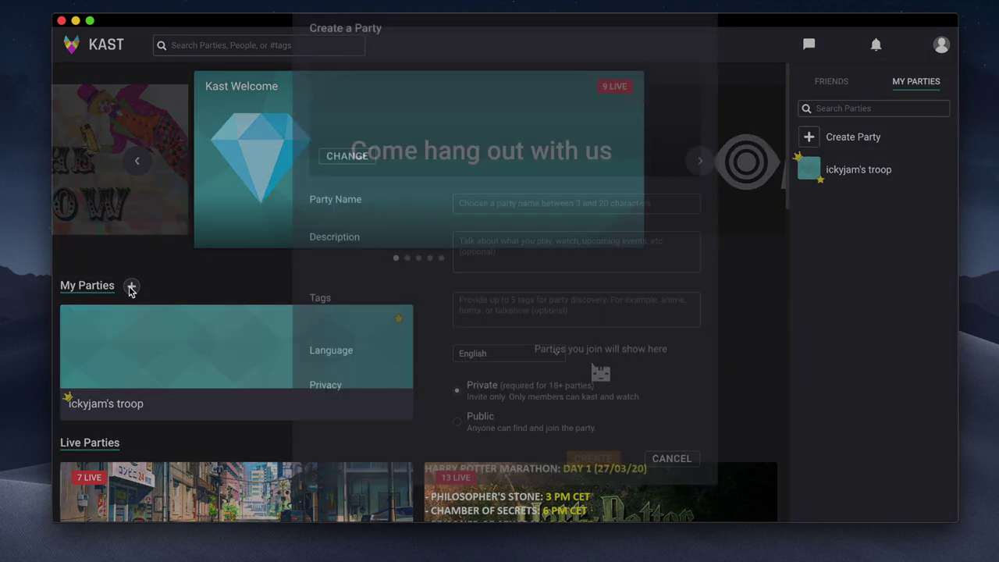
- Create a public party named "Netflix Group for RM" with the description "We'll watch Rick and Morty Wubba Lubba Dub Dub" and view its invite options
{"action": "left_click", "coordinate": [458, 443]}
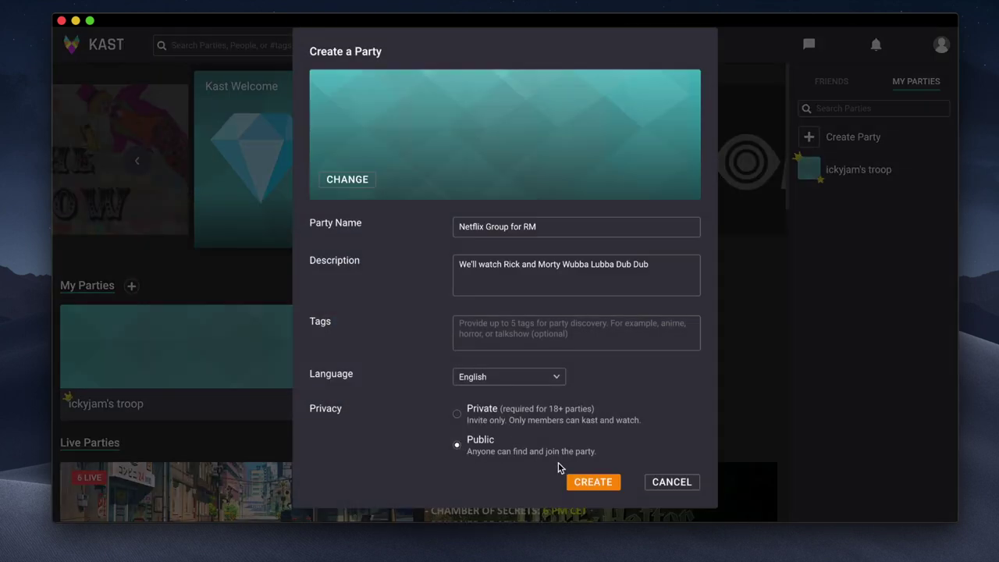
{"action": "left_click", "coordinate": [593, 482]}
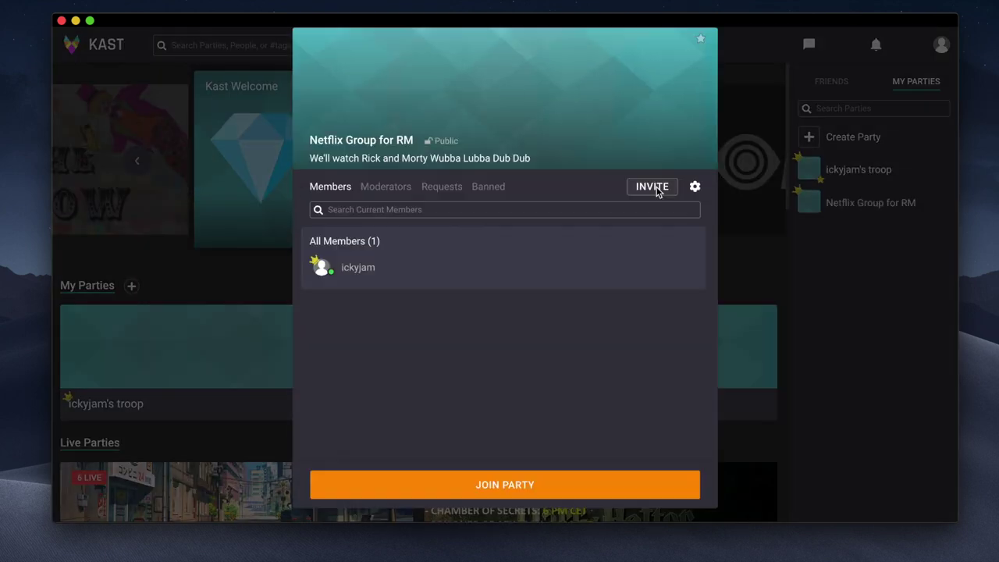
{"action": "left_click", "coordinate": [647, 185]}
{"action": "left_click", "coordinate": [666, 479]}
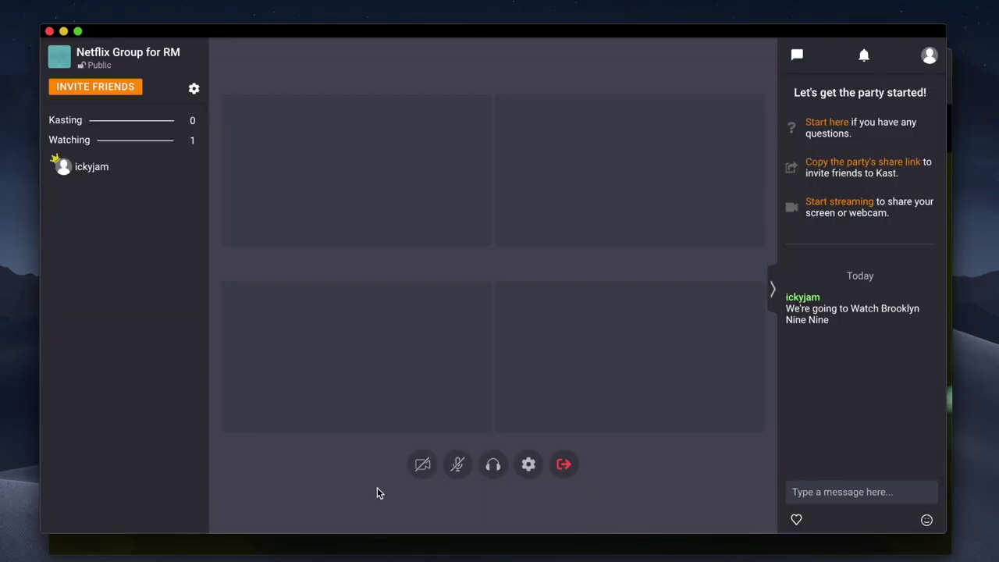
- Turn on video in the party, go through the application window and entire screen sources, and start the stream
{"action": "left_click", "coordinate": [424, 465]}
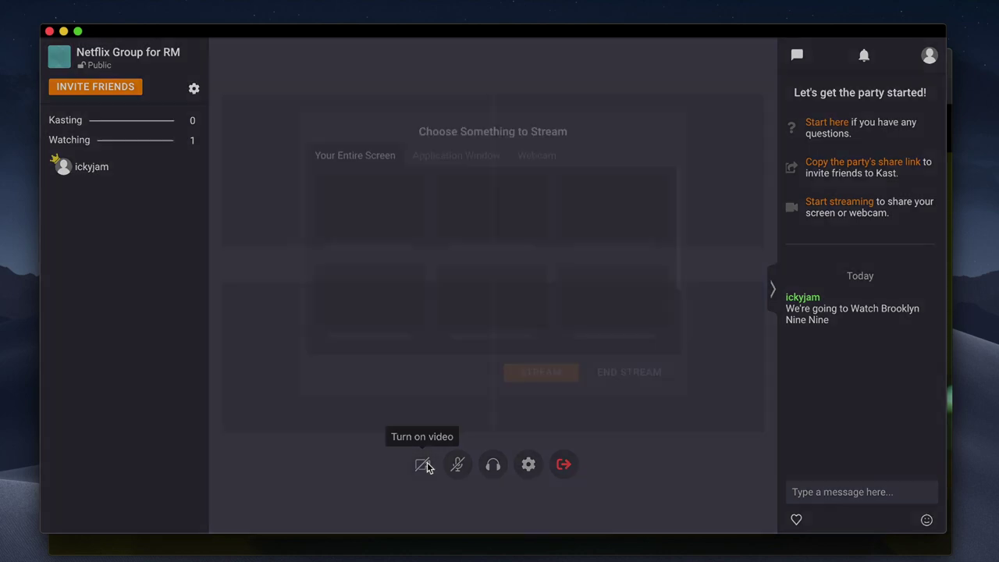
{"action": "left_click", "coordinate": [428, 187]}
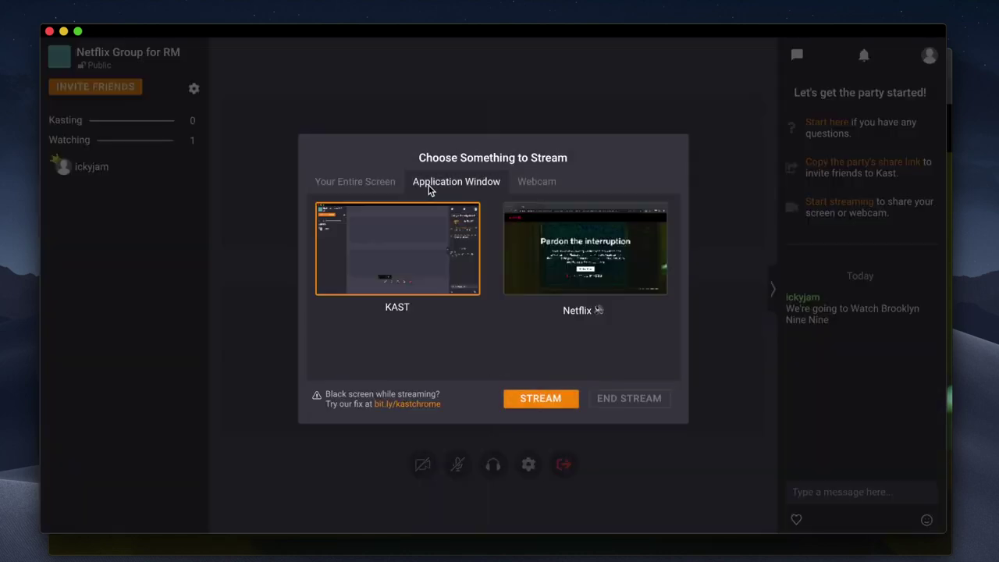
{"action": "left_click", "coordinate": [374, 187]}
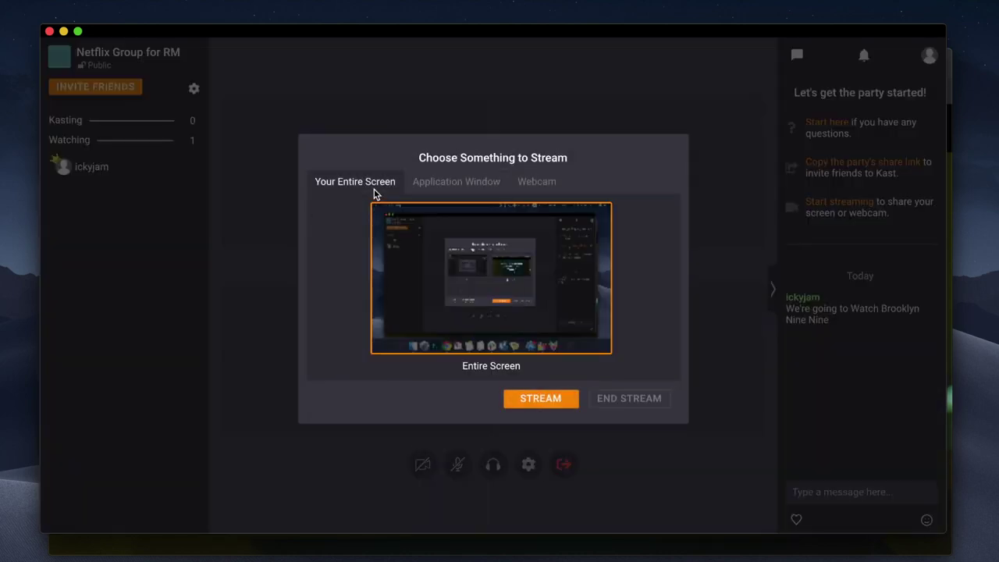
{"action": "left_click", "coordinate": [428, 186]}
{"action": "left_click", "coordinate": [523, 398]}
- Send the messages "chat will be hidden" and "if we go full screen" in the party chat
{"action": "left_click", "coordinate": [854, 493]}
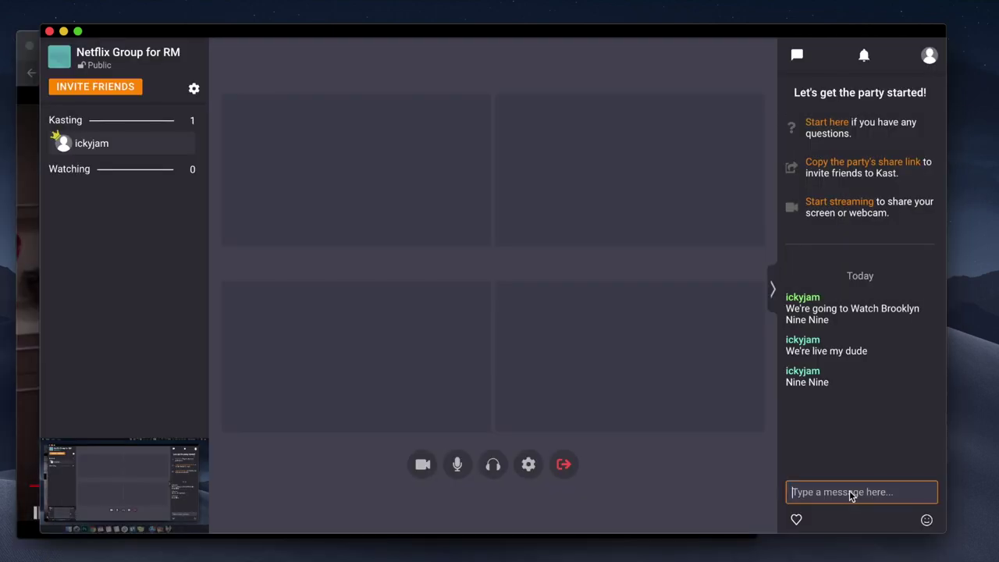
{"action": "type", "text": "chat will b"}
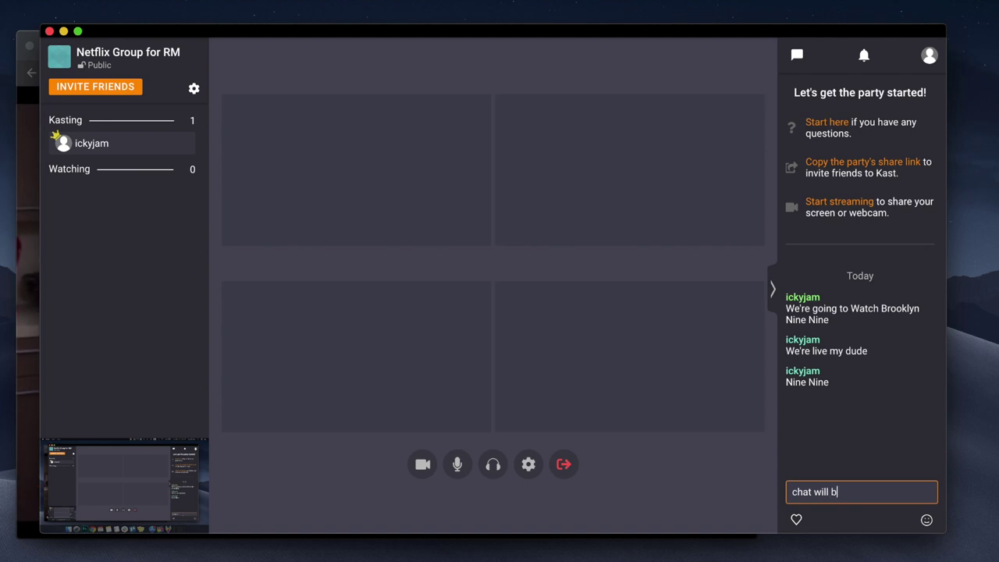
{"action": "type", "text": "e hidden"}
{"action": "key", "text": "Return"}
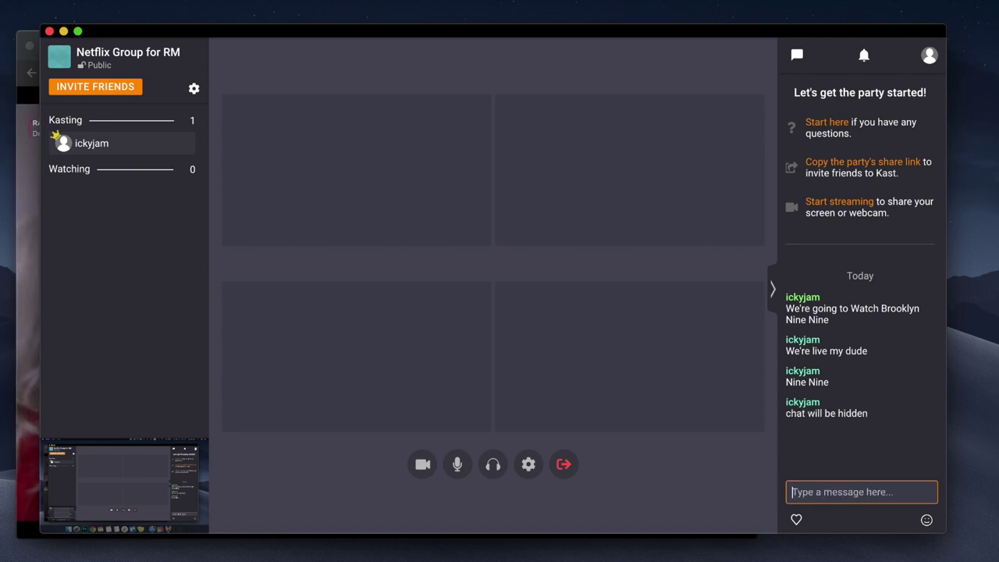
{"action": "type", "text": "if we go full screen"}
{"action": "key", "text": "Return"}
- Arrange the Kast and Netflix windows so the Brooklyn Nine-Nine episode sits directly beside the party chat
{"action": "left_click_drag", "start_coordinate": [429, 35], "coordinate": [493, 43]}
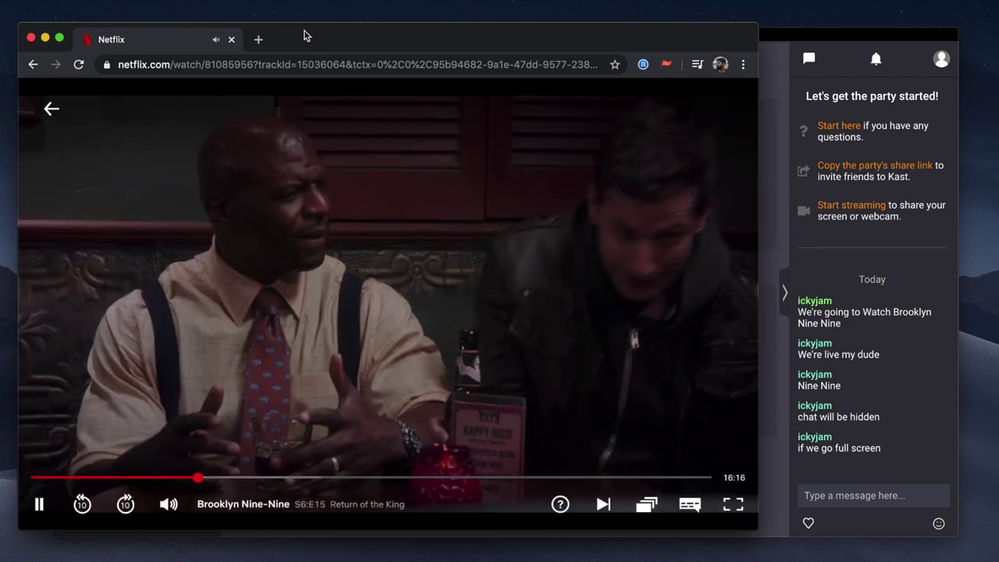
{"action": "left_click_drag", "start_coordinate": [305, 35], "coordinate": [330, 37]}
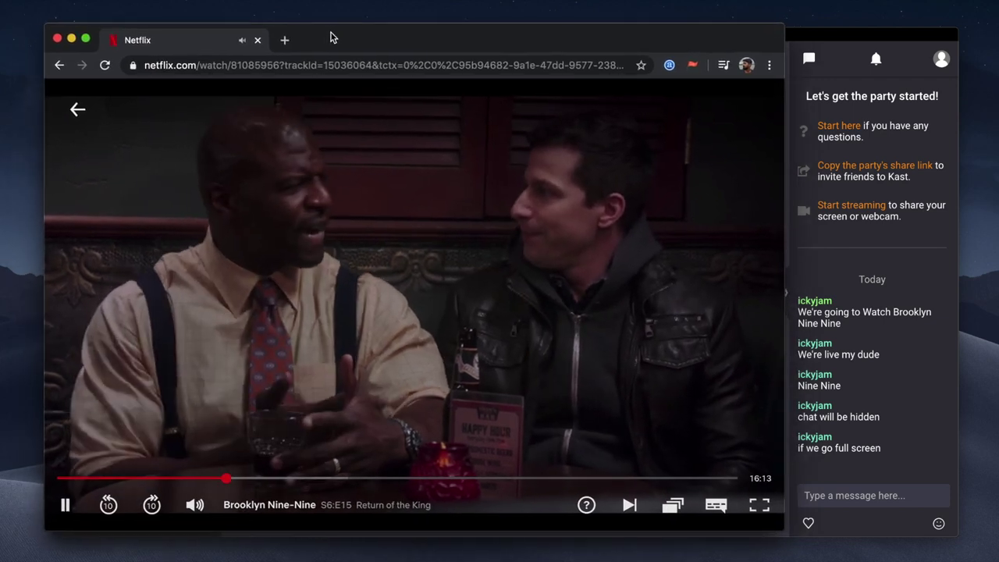